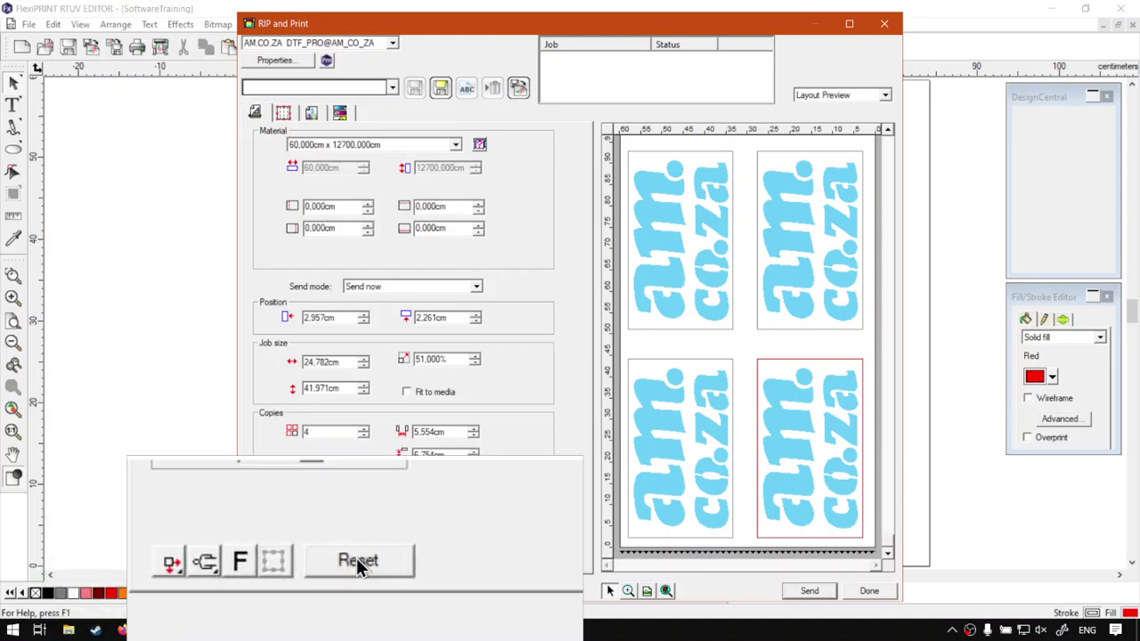
Reduce the job to a single copy and move the logo to the media's middle
click(363, 435)
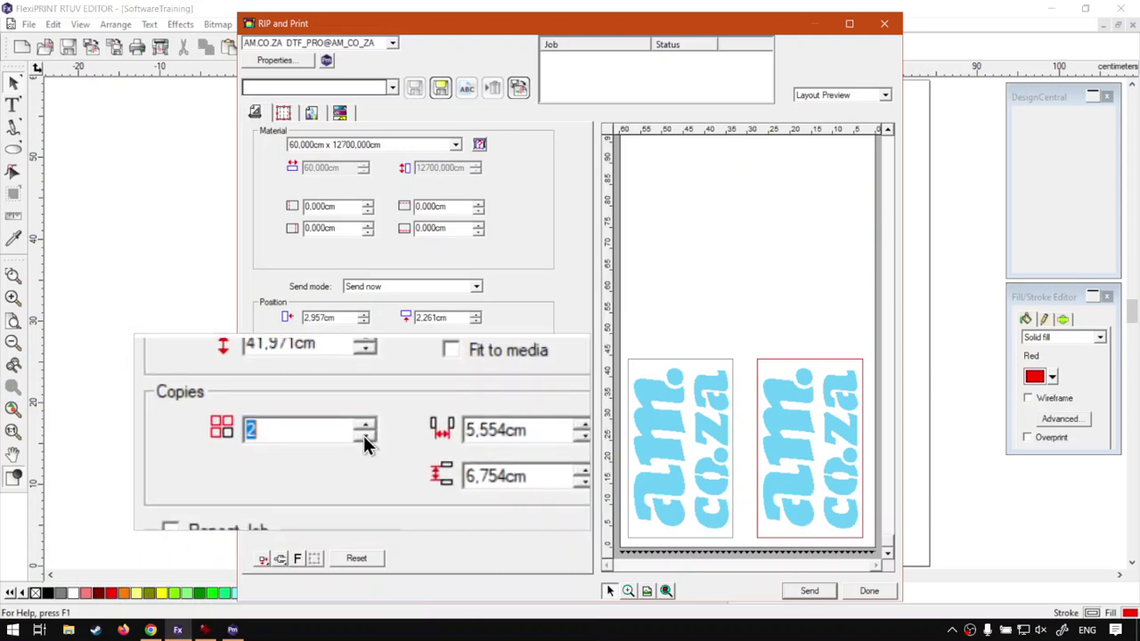
click(364, 435)
drag(800, 484, 755, 361)
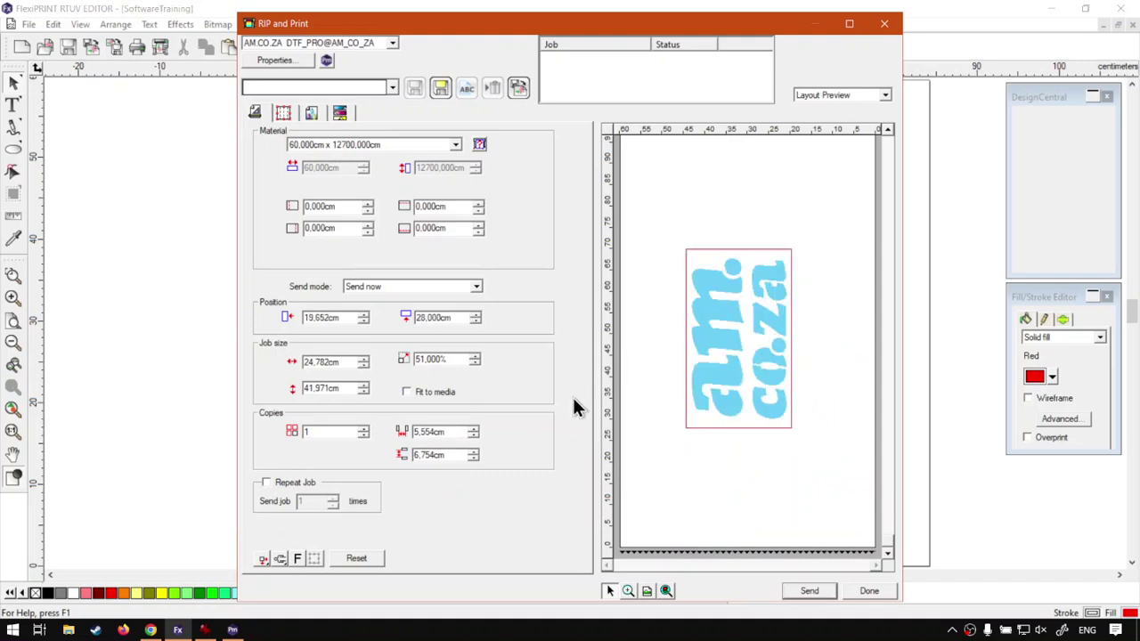
Raise the job scale to 67% and reposition the enlarged logo on the media
click(475, 354)
click(475, 354)
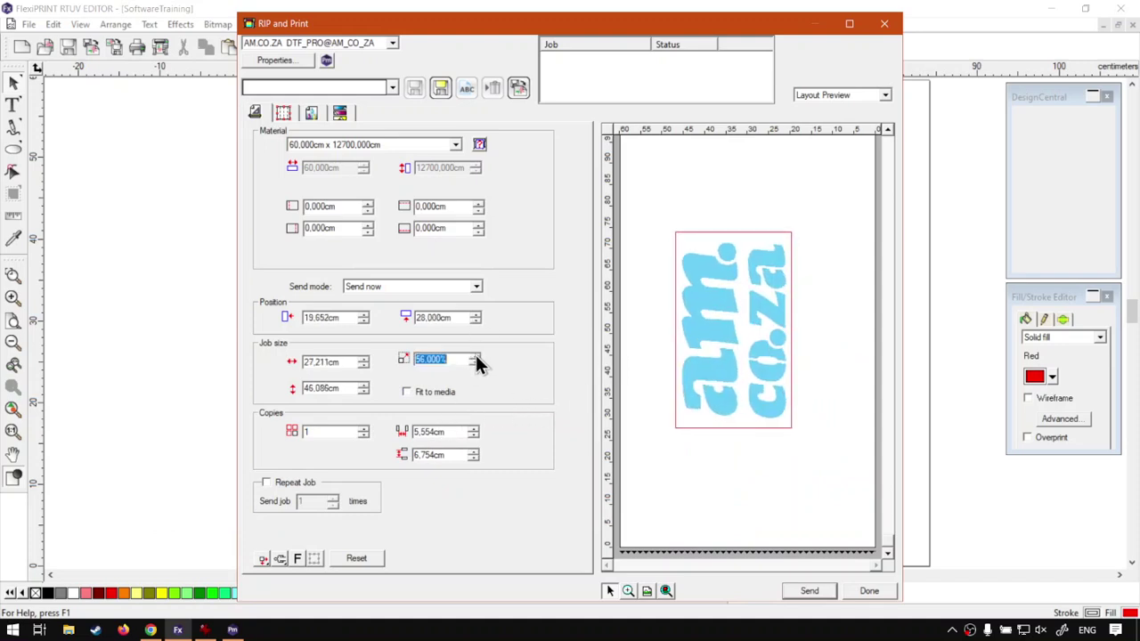
click(475, 354)
click(476, 355)
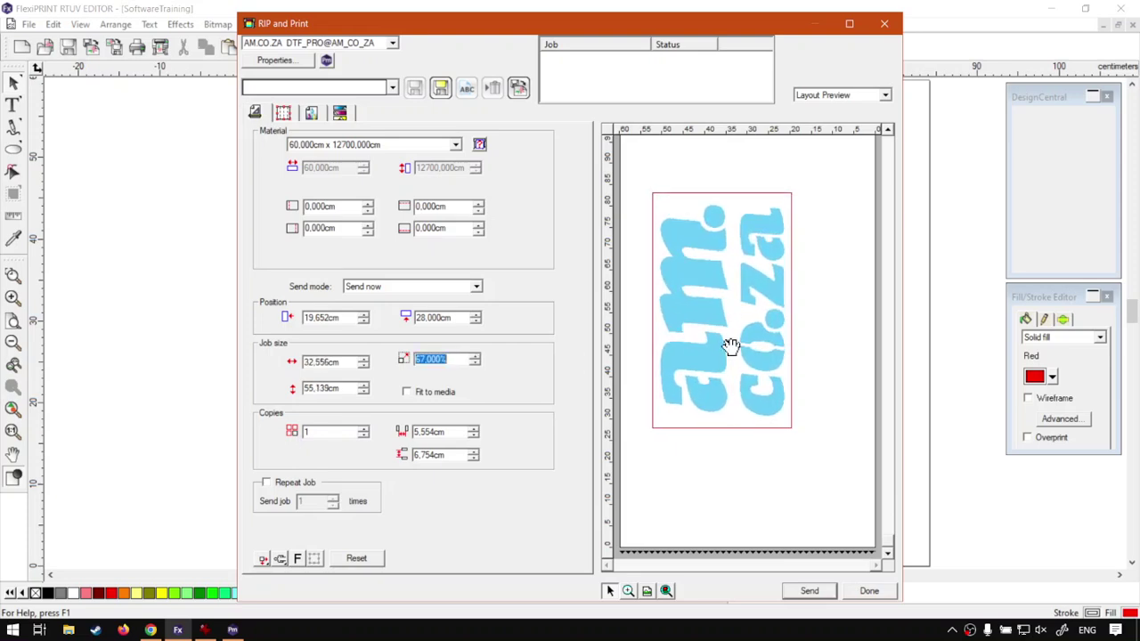
drag(730, 346, 753, 367)
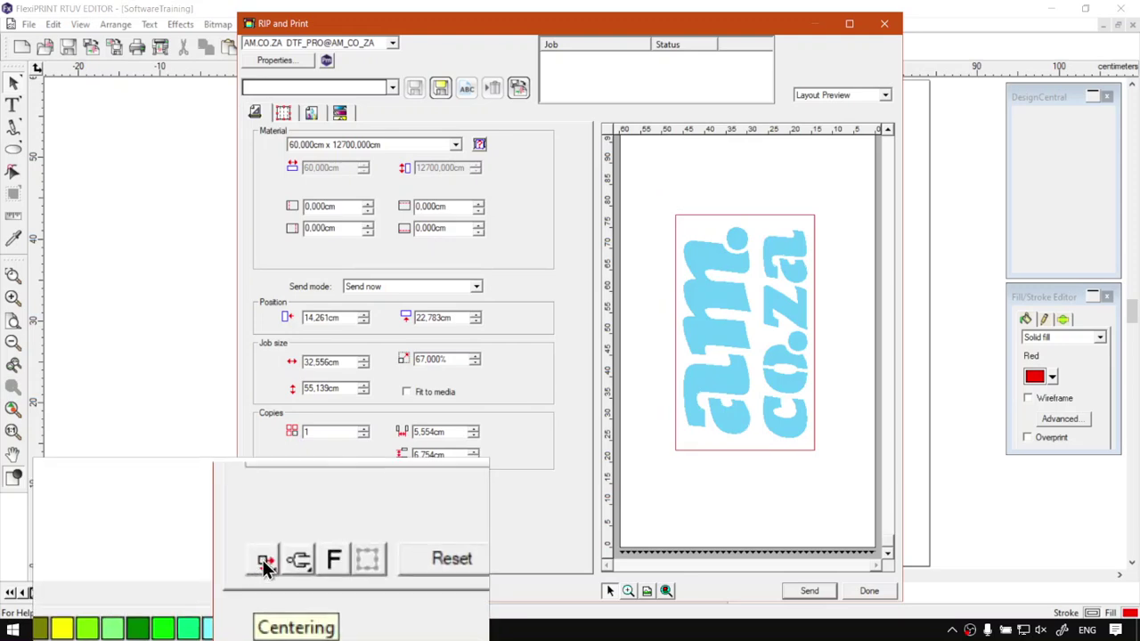
Use the Centering options to snap the logo to the lower-right corner at position 0 × 0 cm
click(262, 561)
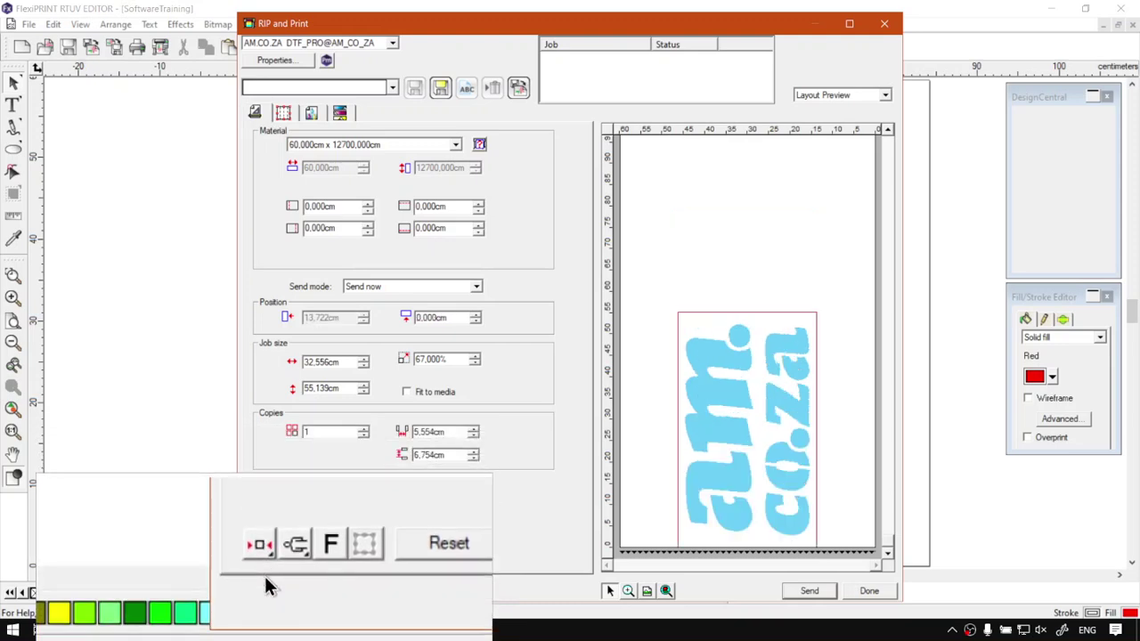
click(264, 562)
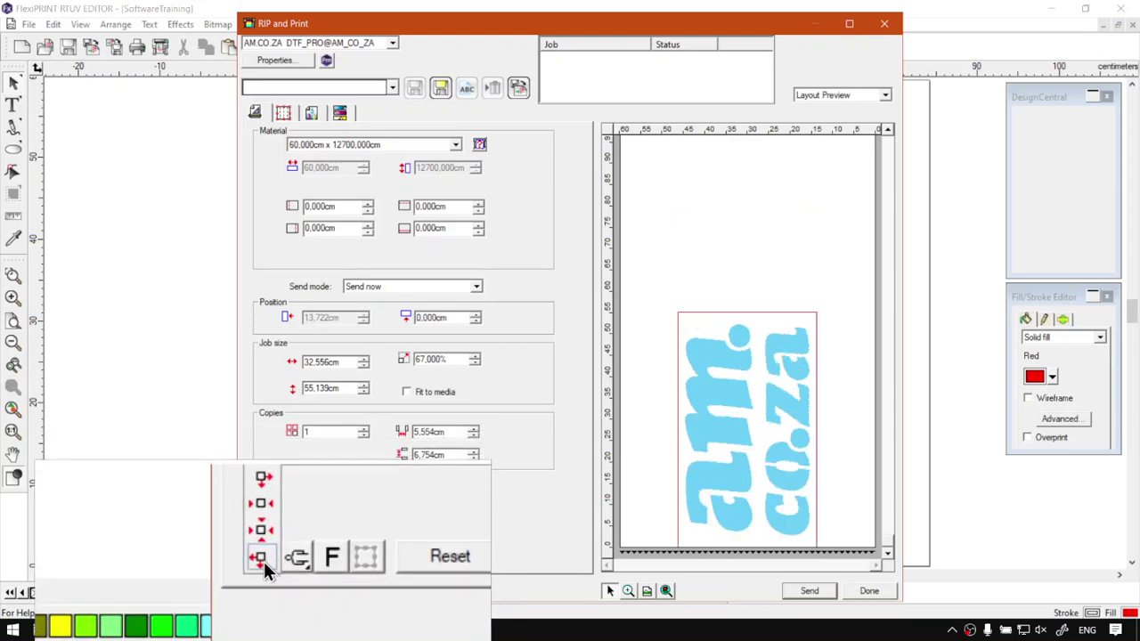
click(263, 561)
click(265, 562)
click(264, 531)
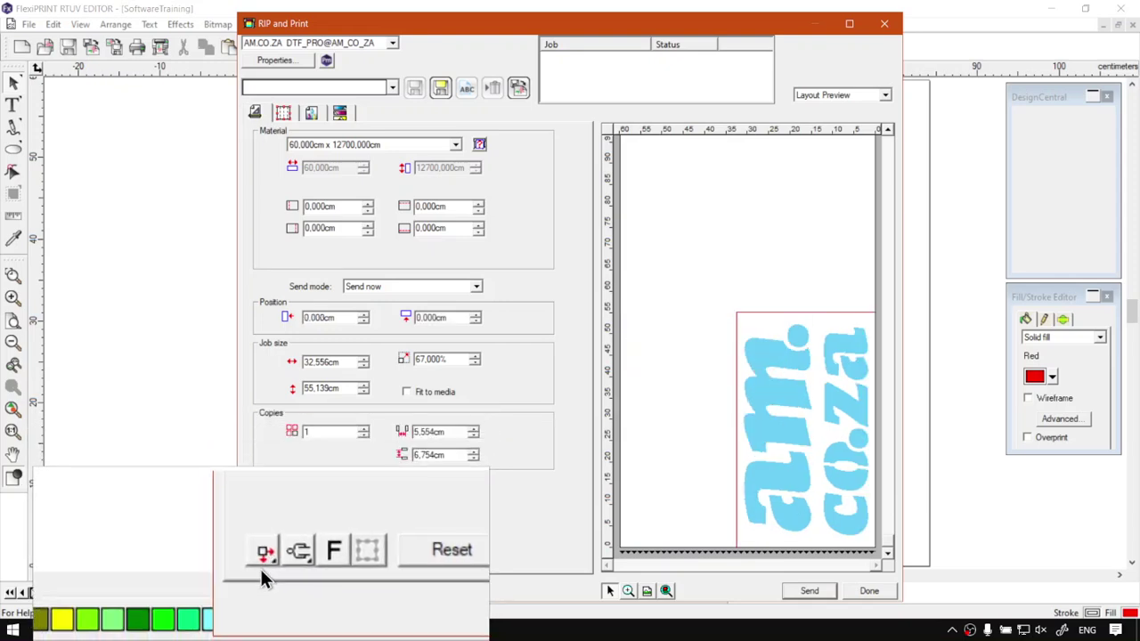
click(265, 559)
click(261, 559)
click(283, 561)
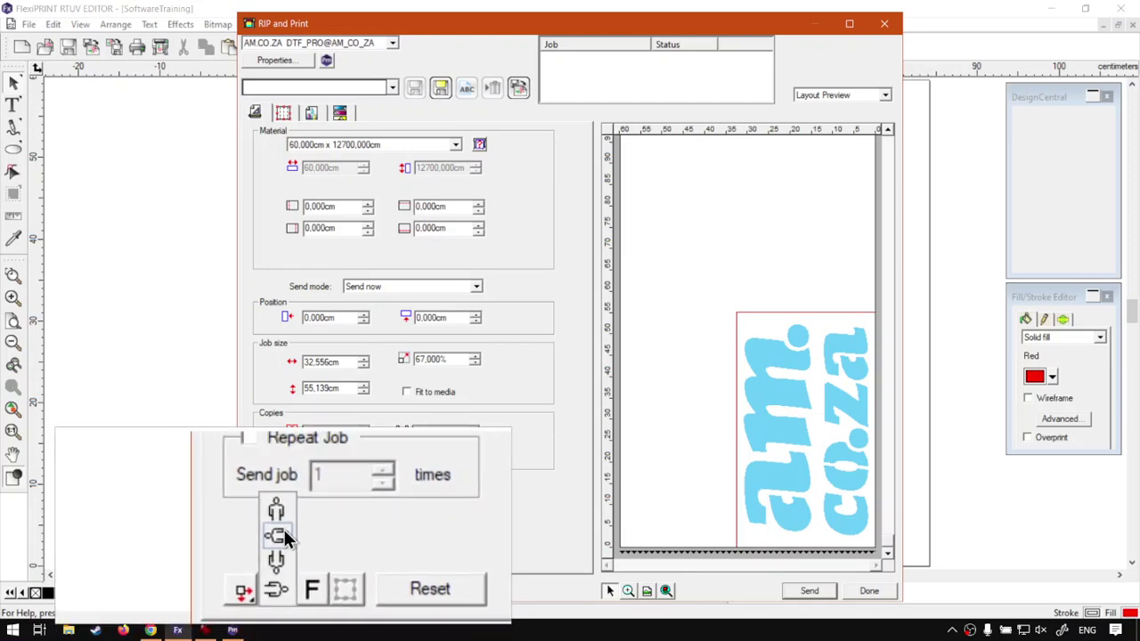
Try horizontal and upside-down rotations, settling on 270° so the logo measures 32.6 × 55.1 cm
click(281, 525)
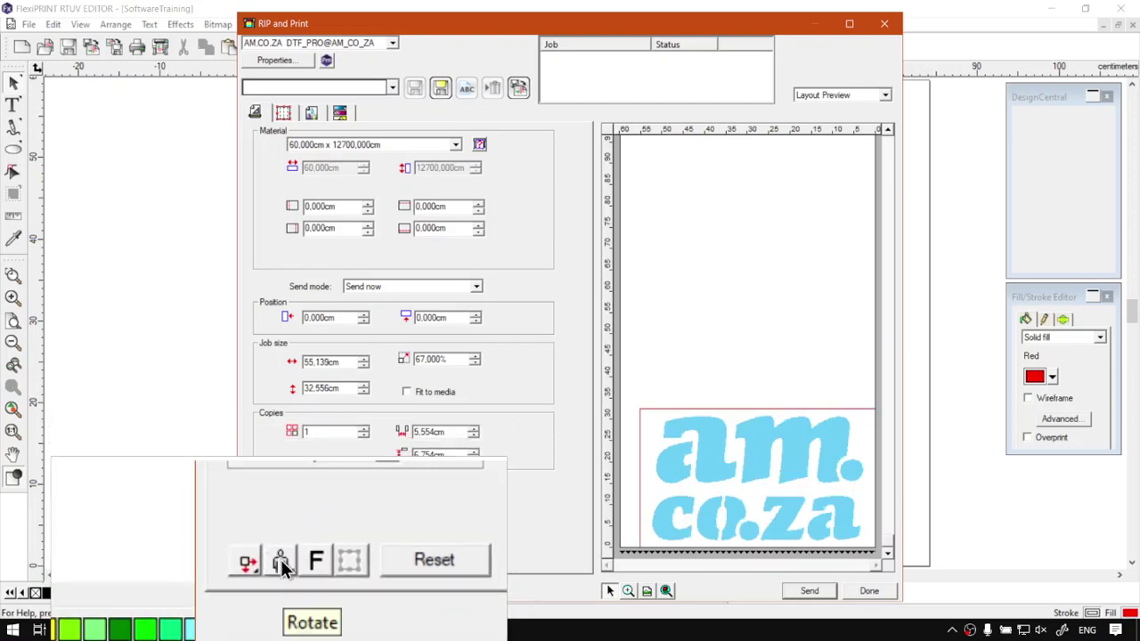
click(281, 559)
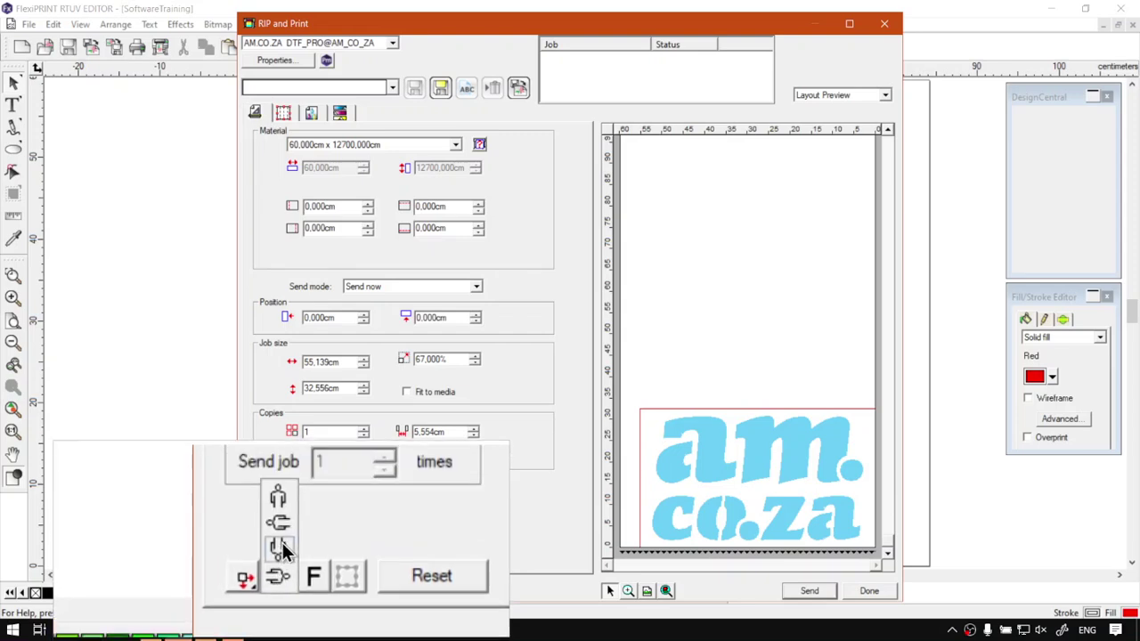
click(281, 543)
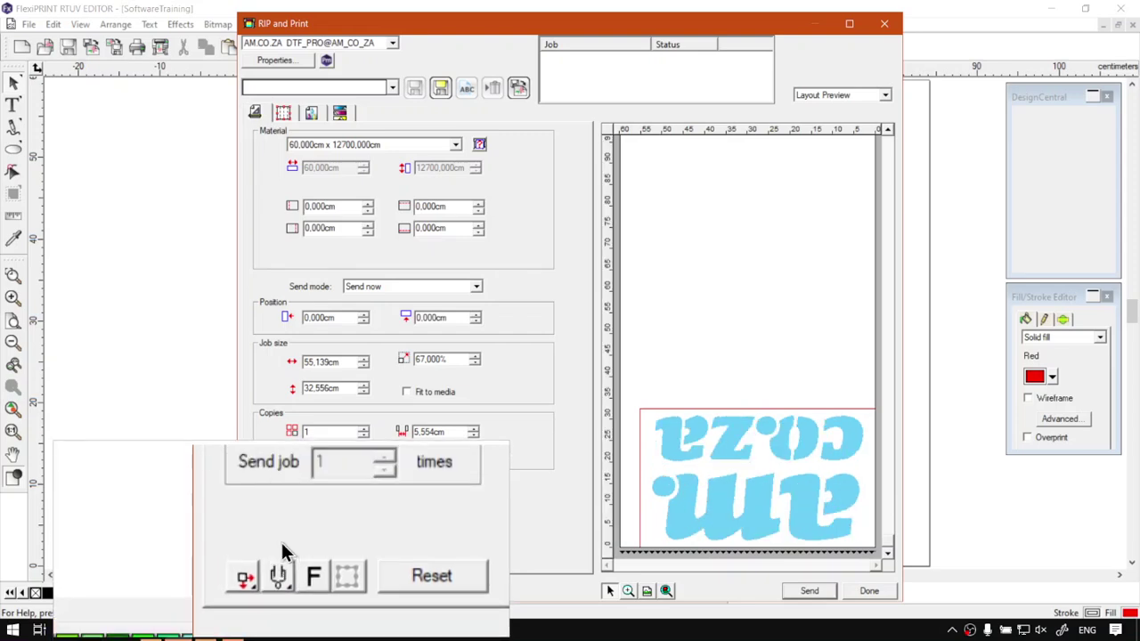
click(281, 562)
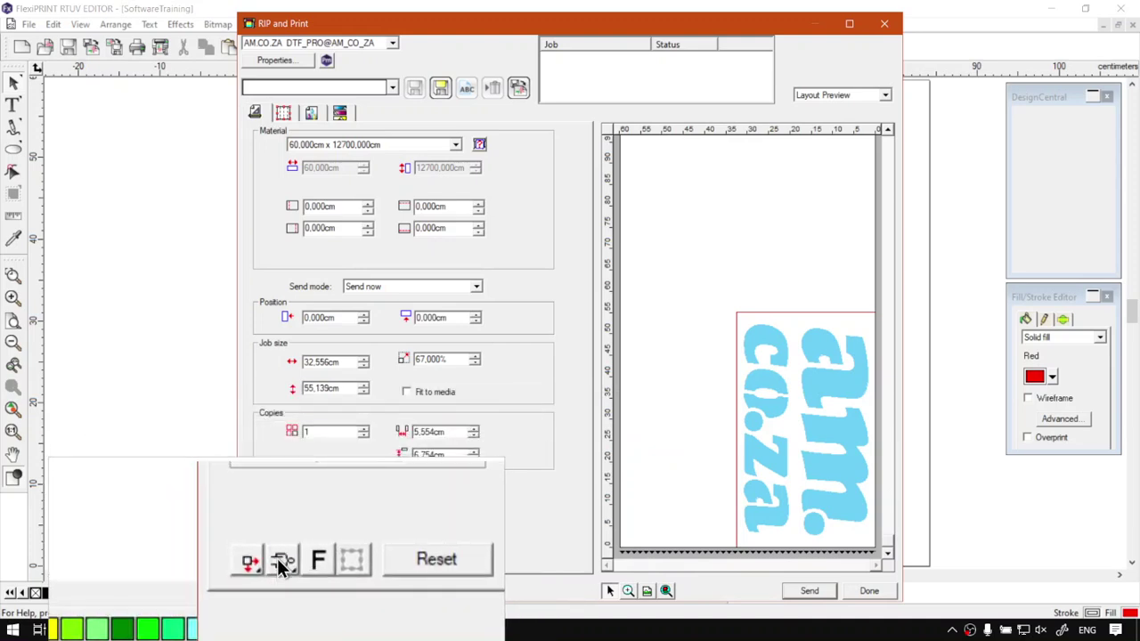
Restore the logo's original rotation, then switch Mirror on and back off
click(280, 558)
click(286, 527)
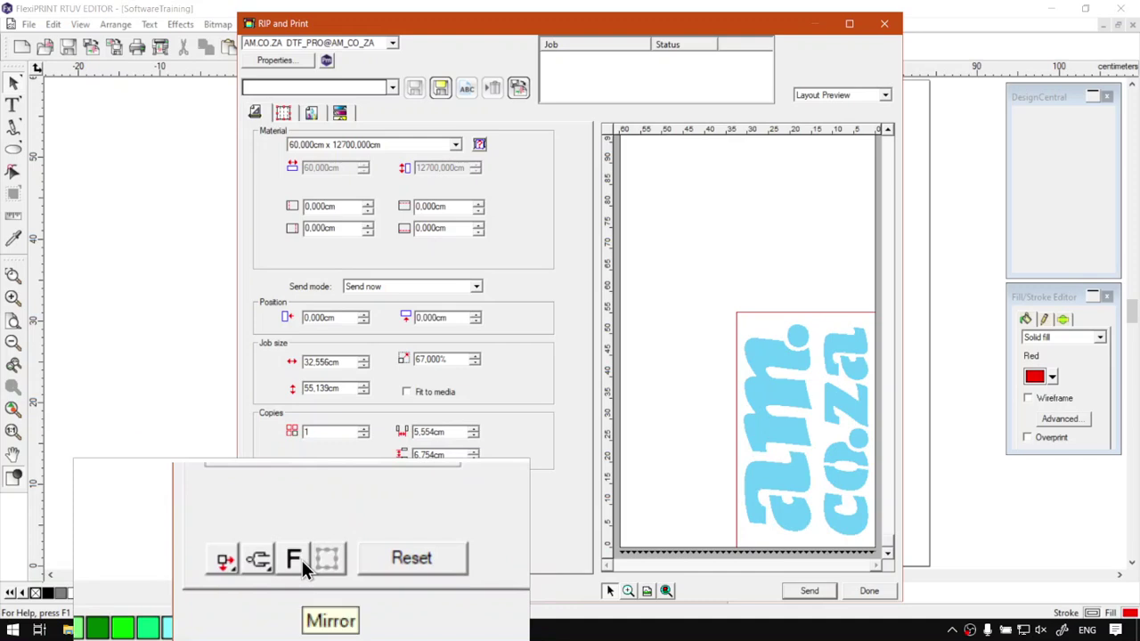
click(299, 560)
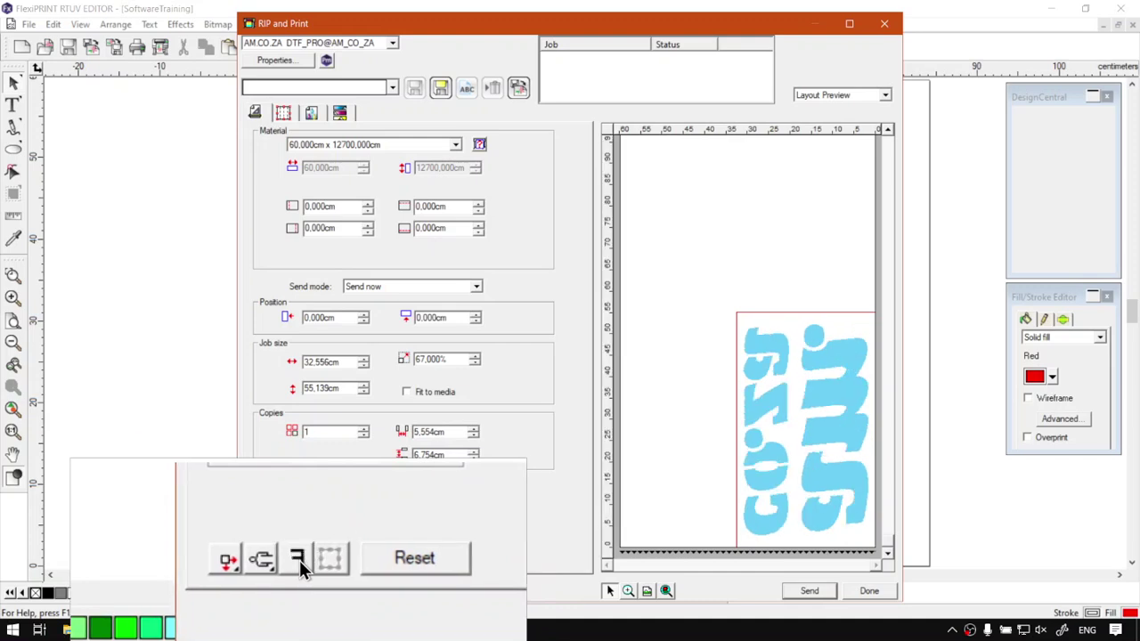
click(299, 560)
click(299, 560)
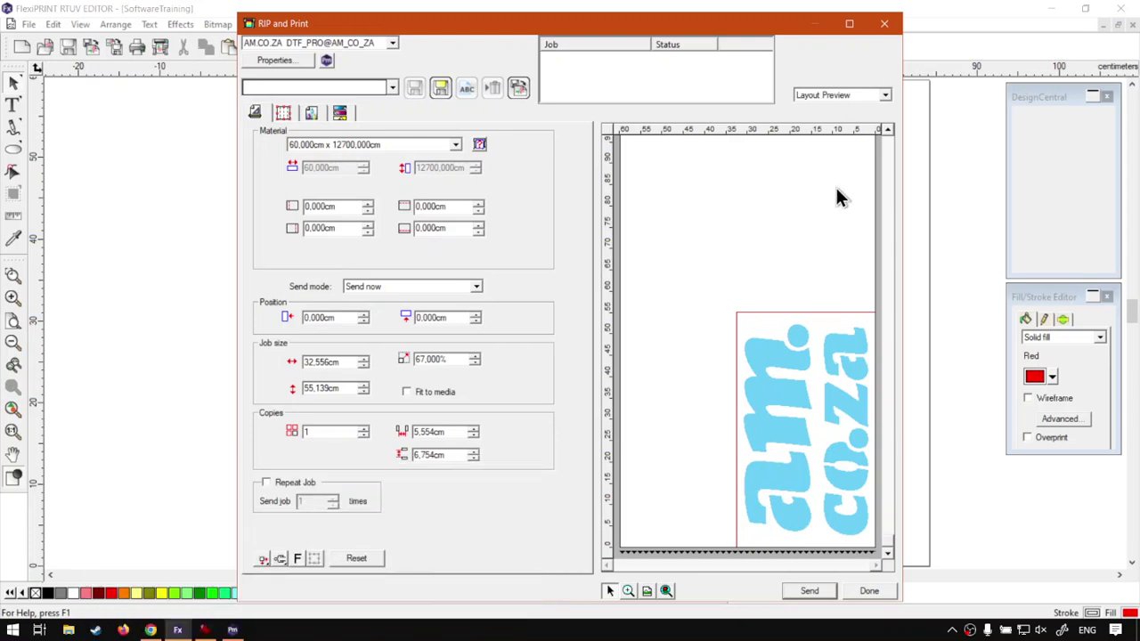
Return to the design and draw three red ellipses over the am.co.za logo
click(884, 24)
click(15, 149)
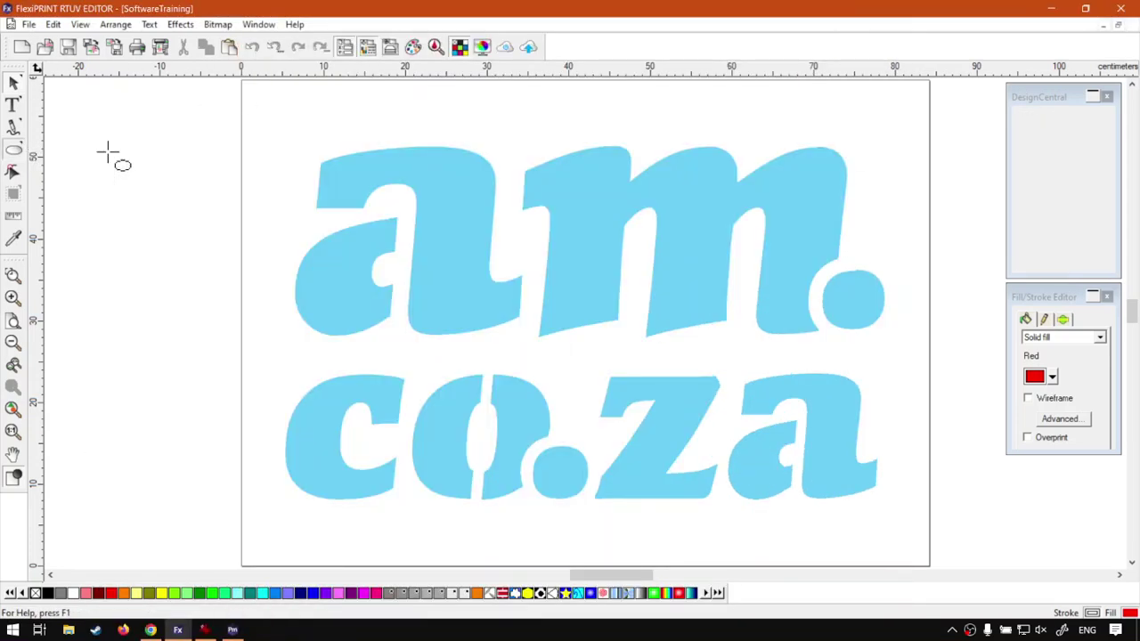
mouse_move(283, 117)
mouse_down()
mouse_move(411, 275)
mouse_move(424, 269)
mouse_up()
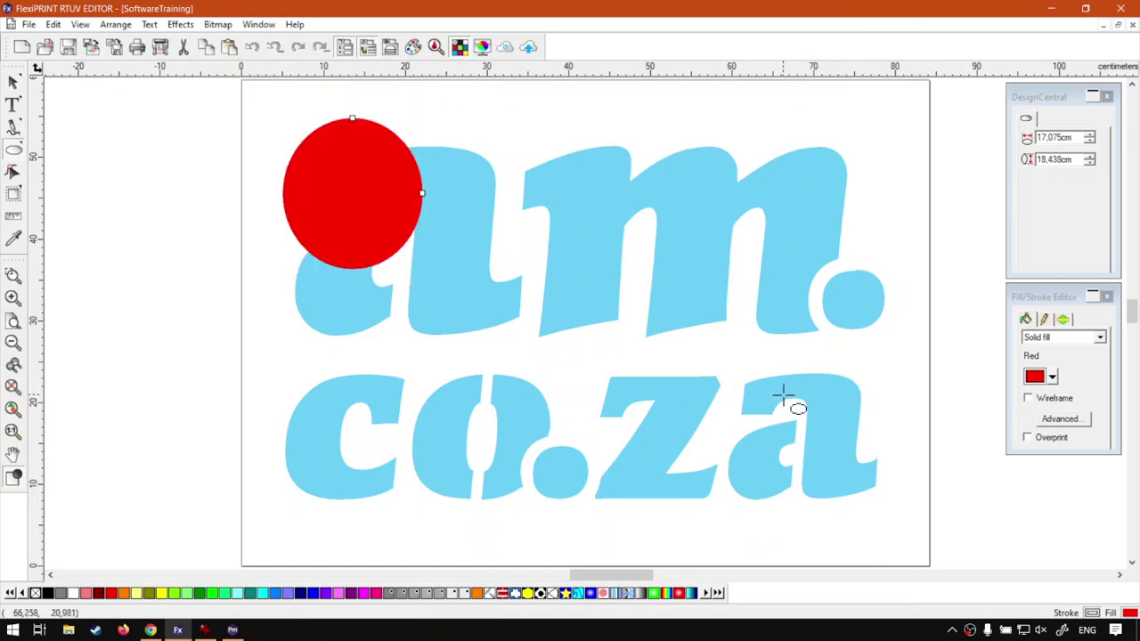
drag(783, 395, 710, 300)
drag(731, 105, 834, 208)
Select the blue am.co.za lettering and reopen the RIP and Print settings
click(13, 85)
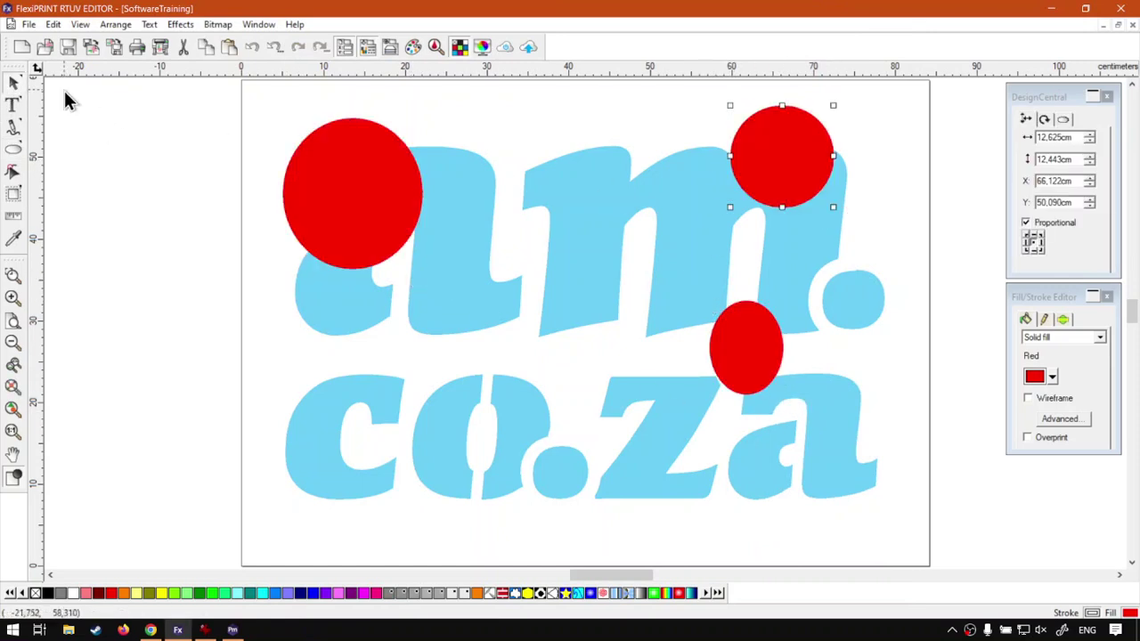
click(435, 294)
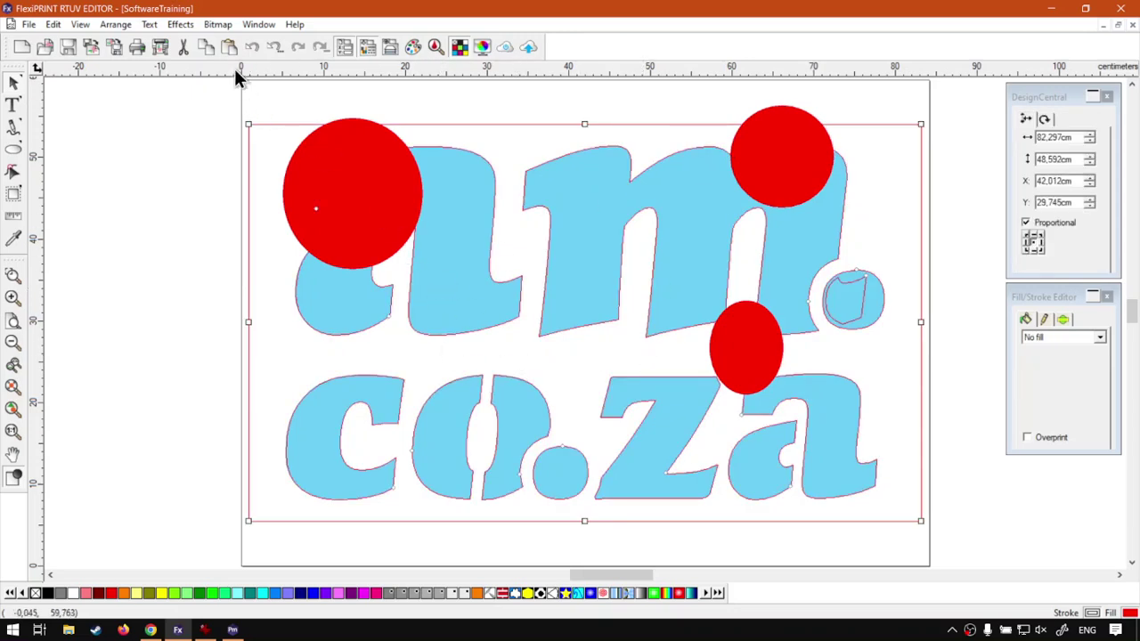
click(164, 46)
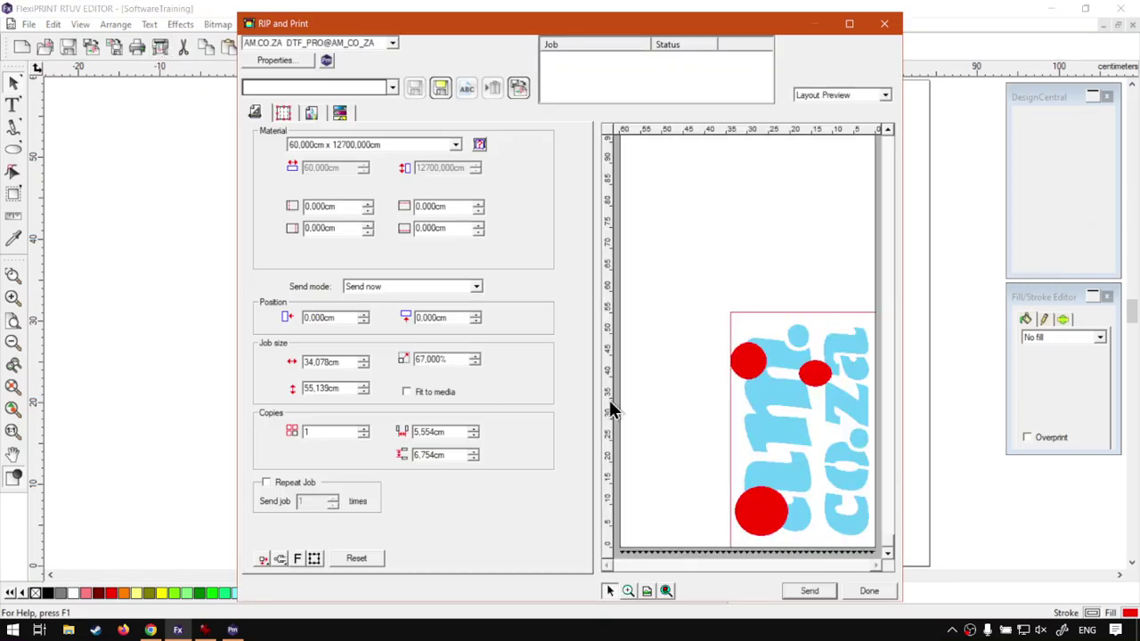
Fit to media, print Selection Only, nudge the job, then Reset it to 100% (82.3 × 48.6 cm)
click(413, 391)
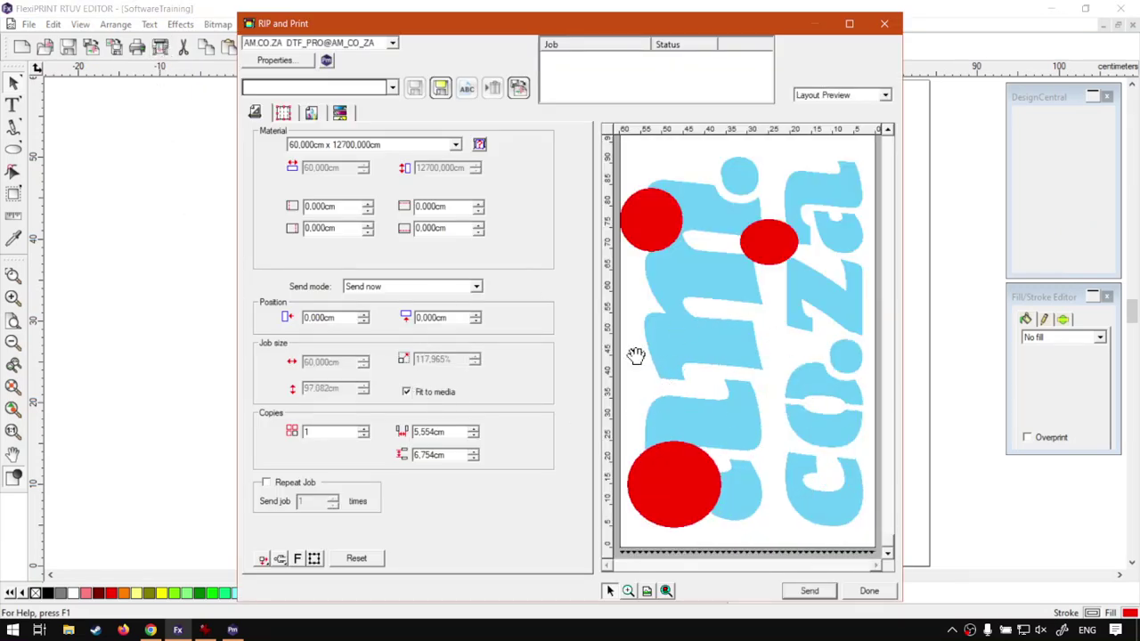
click(314, 559)
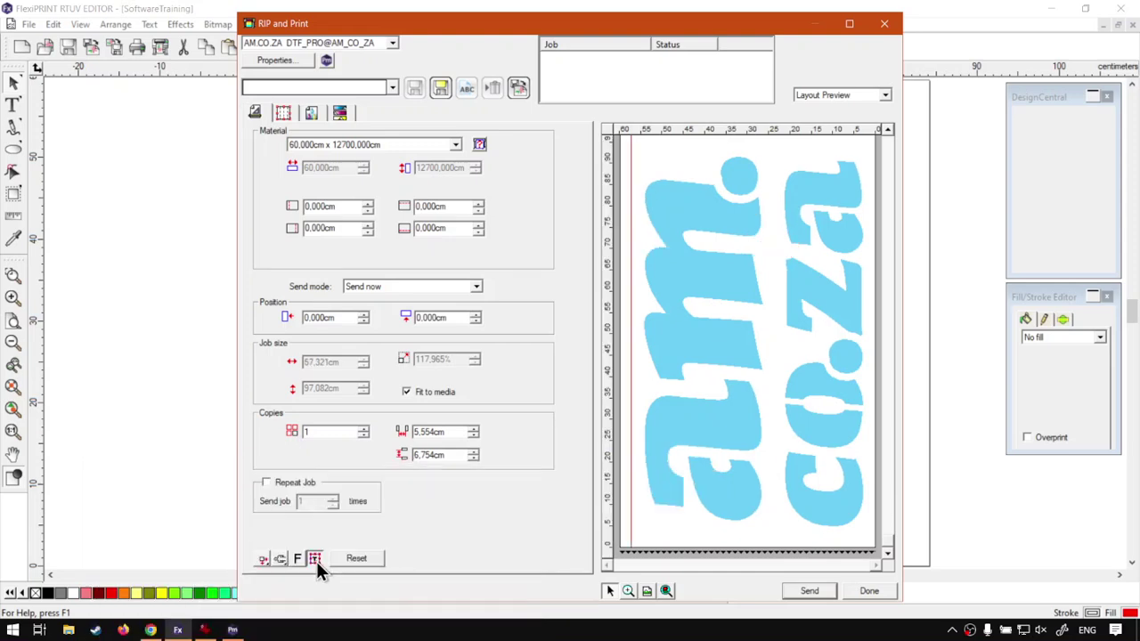
drag(701, 387, 716, 428)
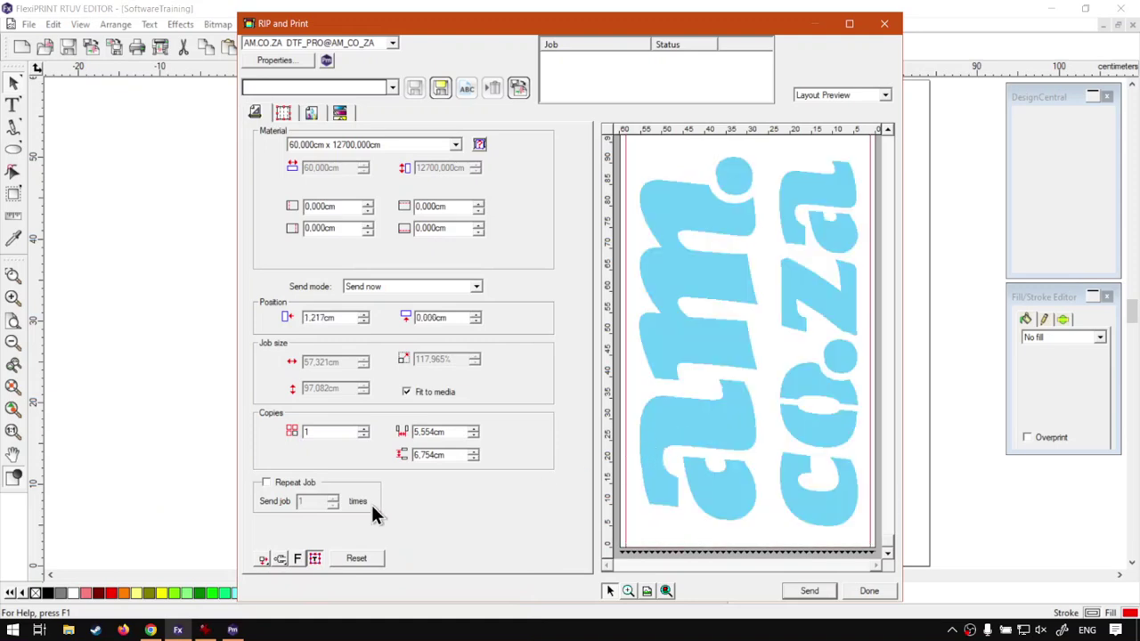
click(357, 561)
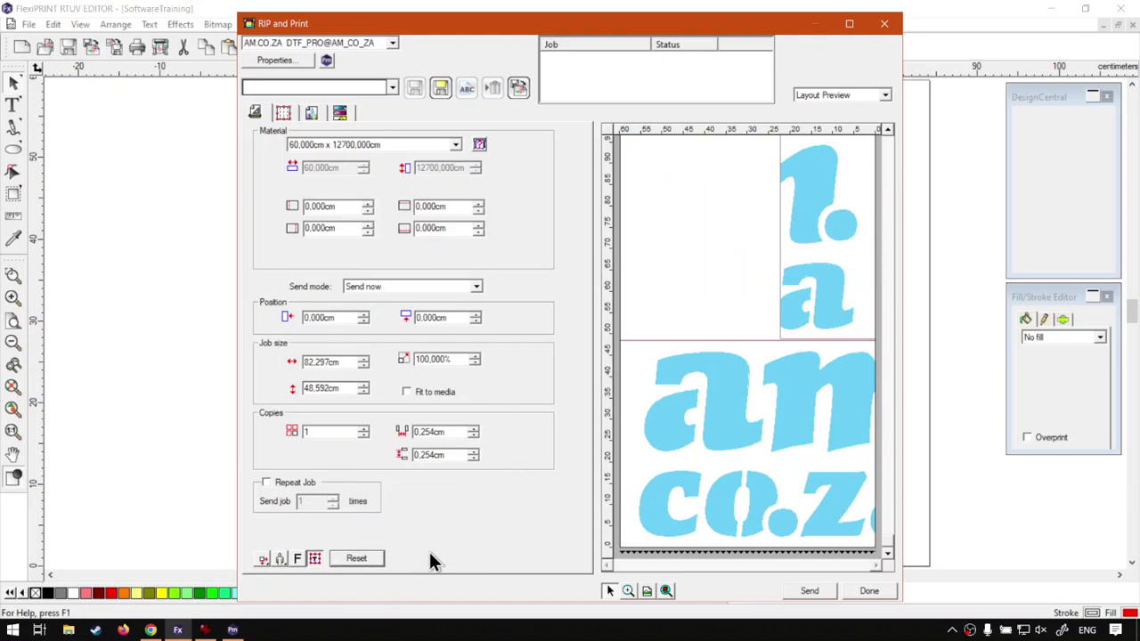
Toggle Selection Only off so the red ellipses print too, giving 82.297 × 50.862 cm
click(315, 558)
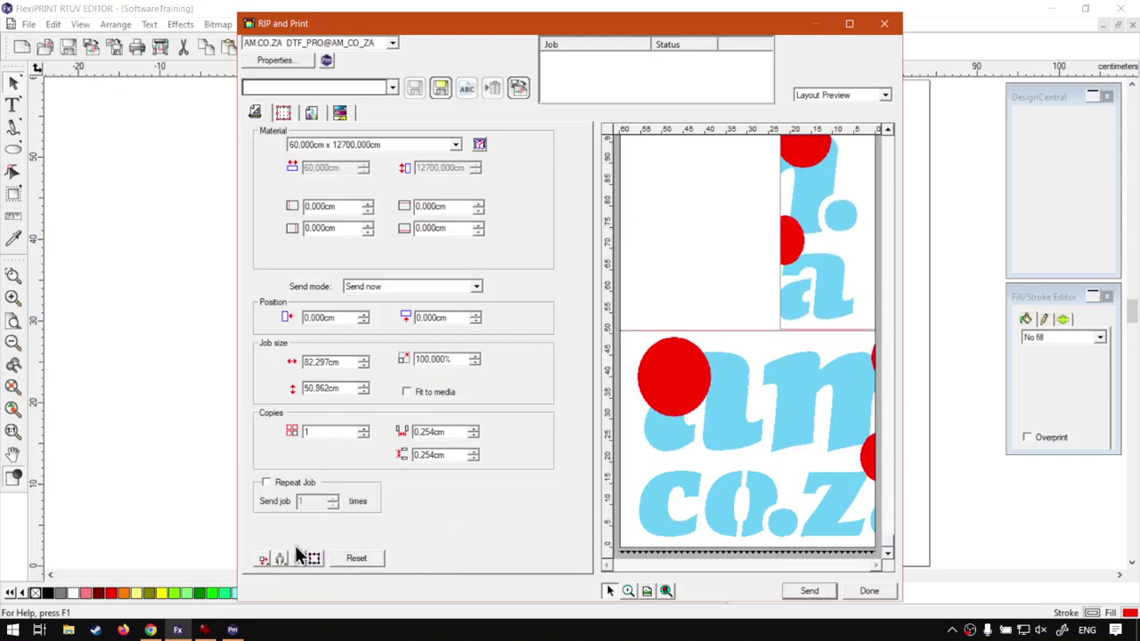
click(296, 557)
click(351, 555)
click(314, 556)
click(313, 559)
click(318, 558)
Switch to the softwaretraining.co.za page and scroll to the FlexiPRINT white and varnish tutorials
click(151, 630)
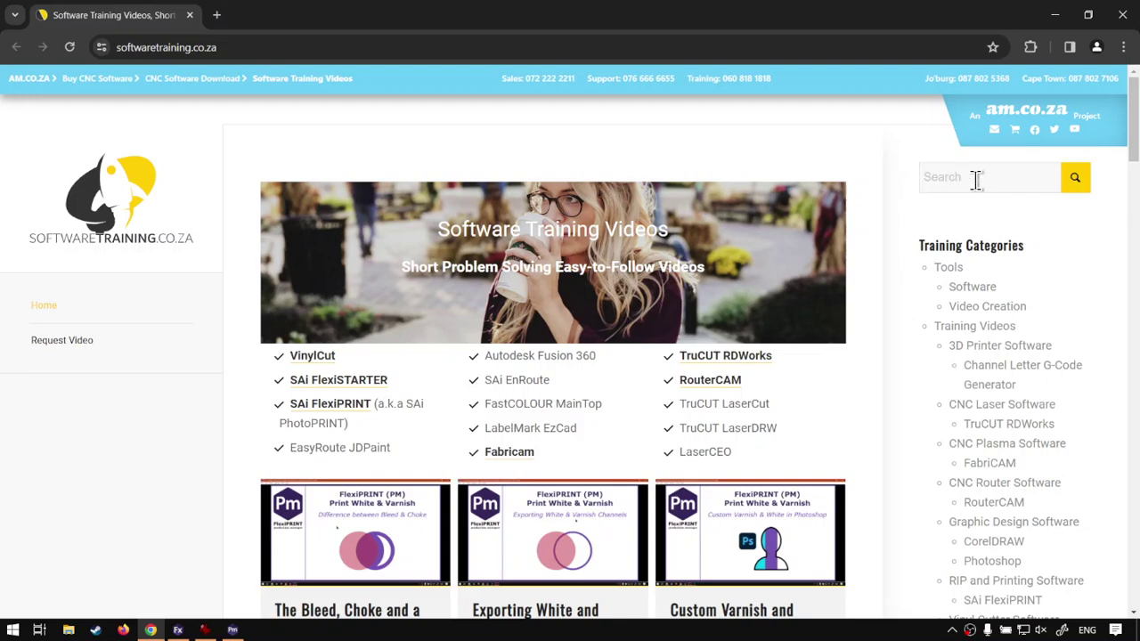
scroll(521, 526, down, 3)
scroll(525, 529, down, 4)
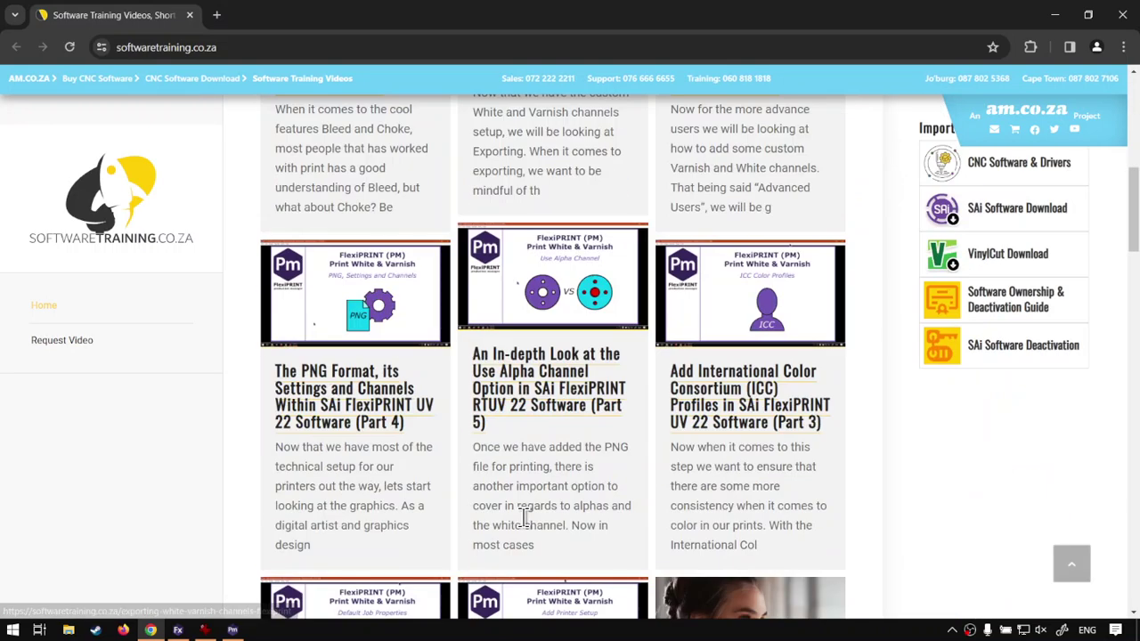
scroll(526, 530, down, 2)
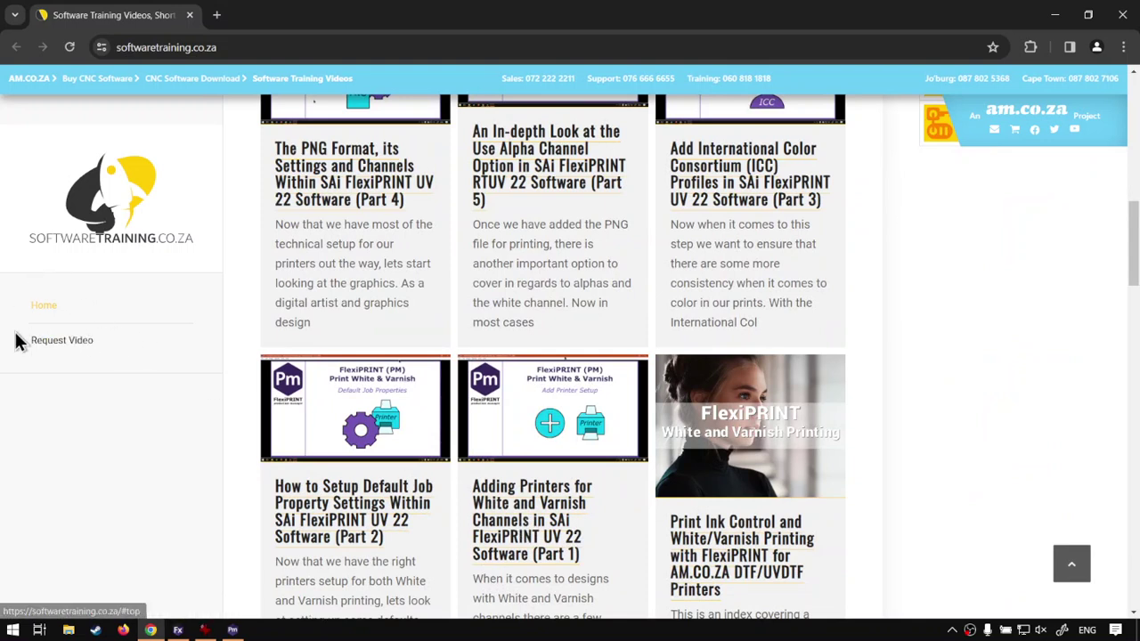